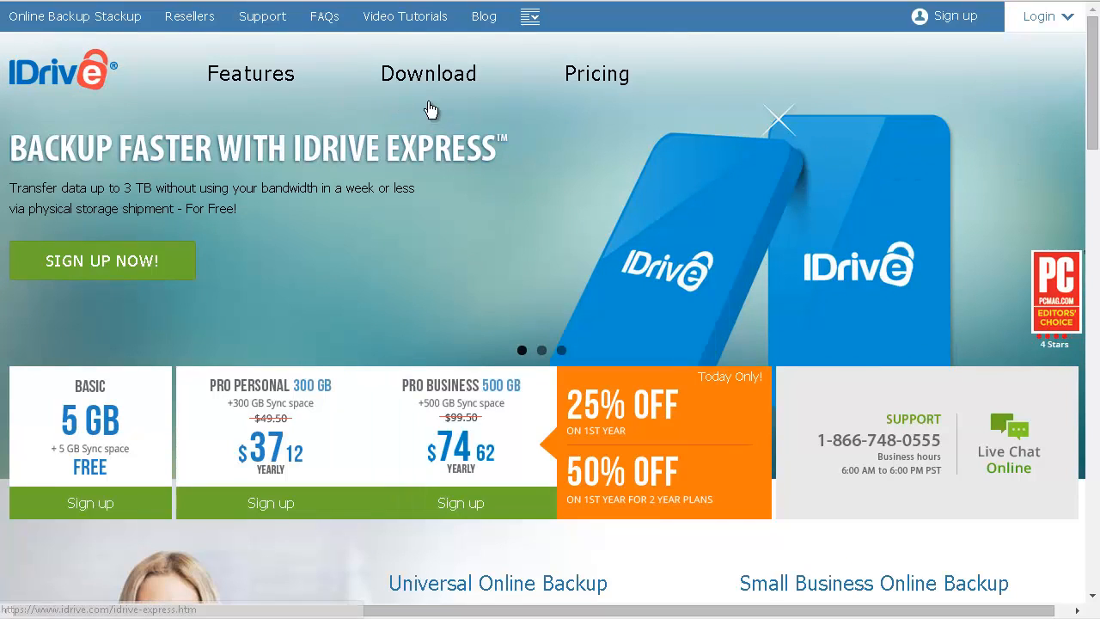
Pick the Free 5 GB Basic plan on the Pricing page to start signing up.
{"action": "left_click", "coordinate": [596, 74]}
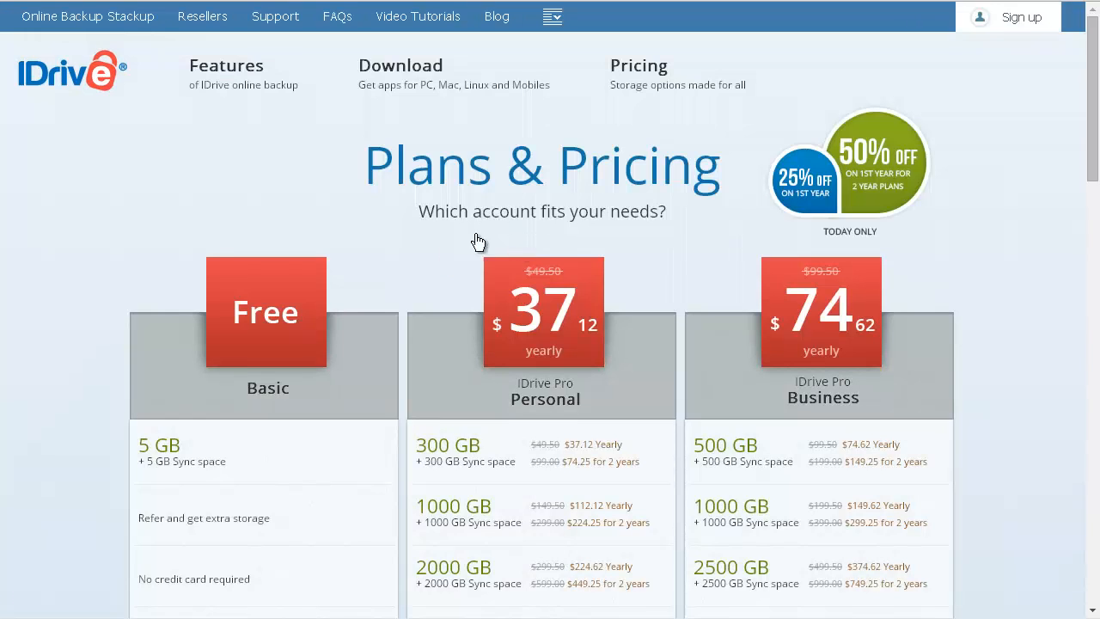
{"action": "scroll", "coordinate": [355, 430], "scroll_direction": "down", "scroll_amount": 2}
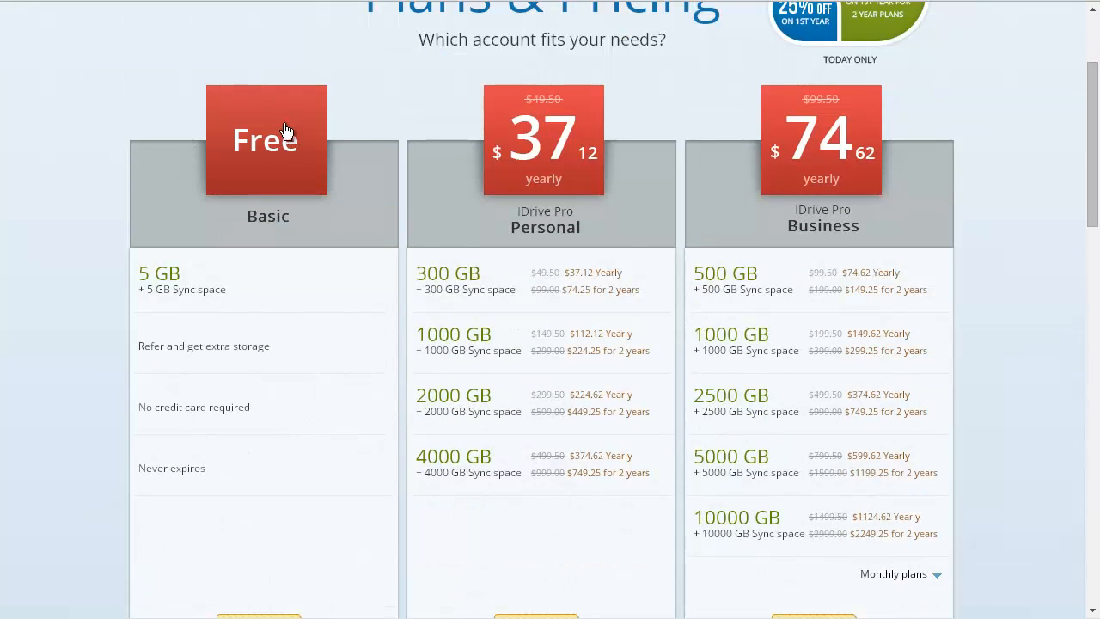
{"action": "left_click", "coordinate": [267, 175]}
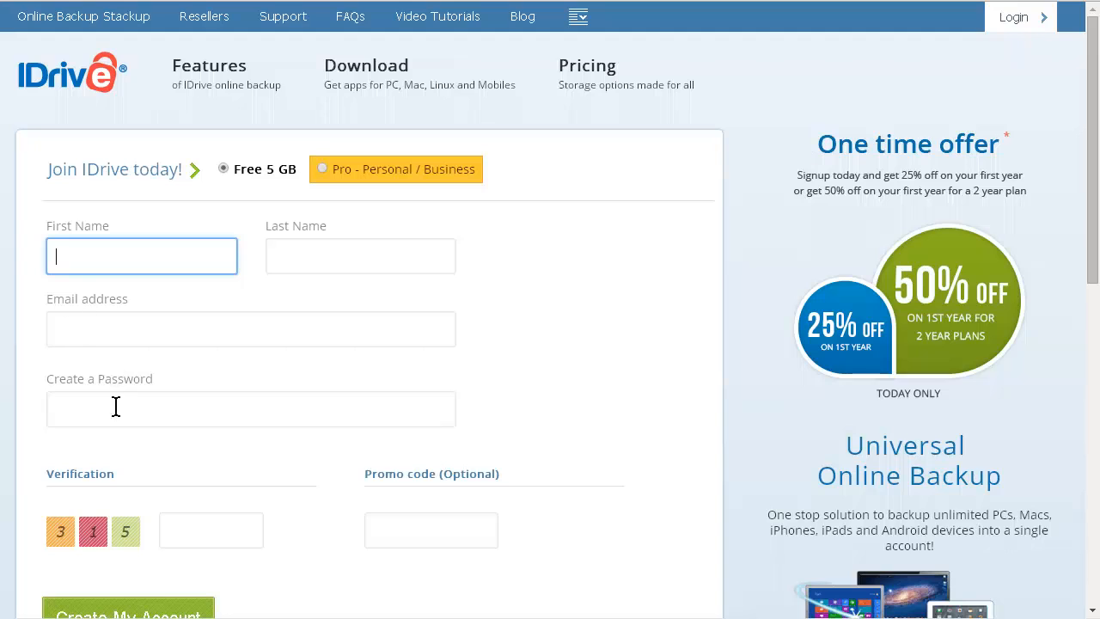
Submit the filled-in name, e-mail, password and verification code with Create My Account.
{"action": "scroll", "coordinate": [155, 400], "scroll_direction": "down", "scroll_amount": 2}
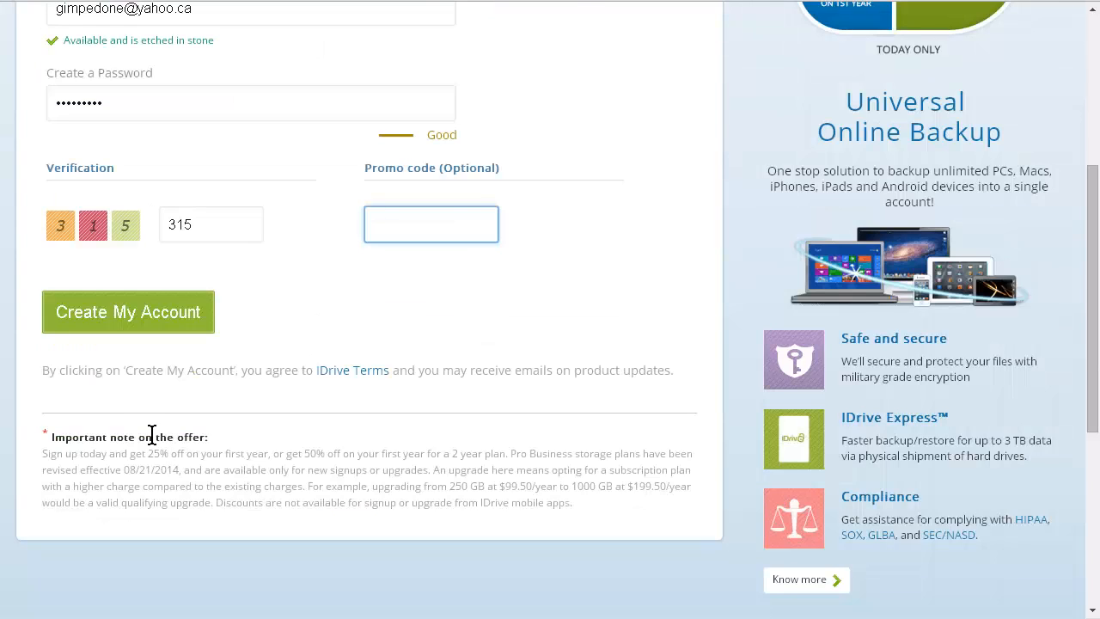
{"action": "left_click", "coordinate": [163, 323]}
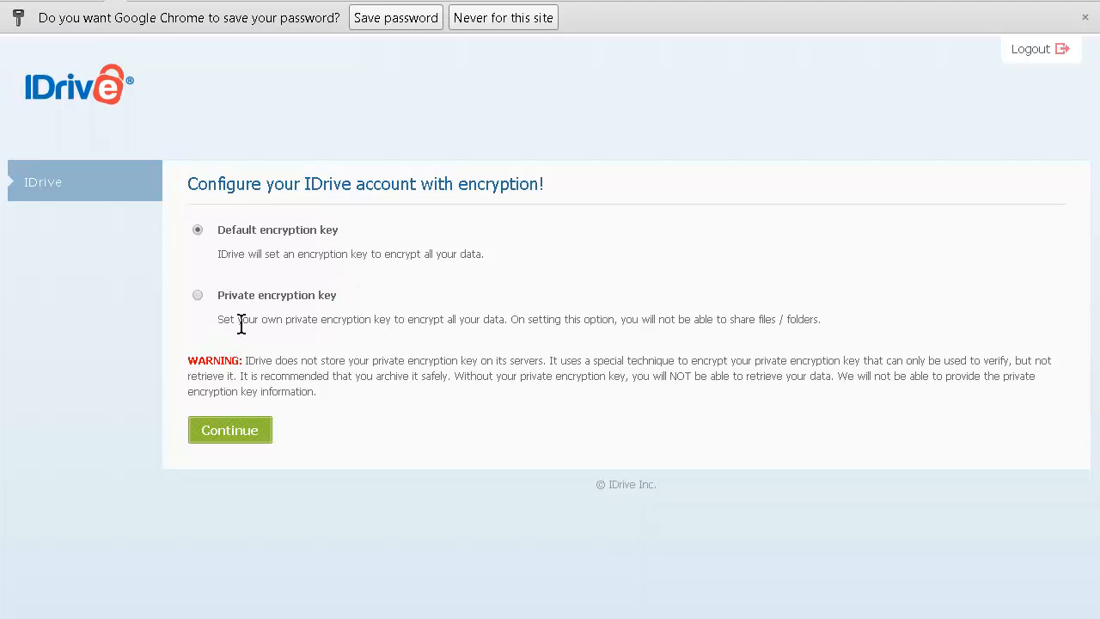
Continue with the default encryption key and keep the downloaded IDriveWinSetup installer.
{"action": "left_click", "coordinate": [245, 437]}
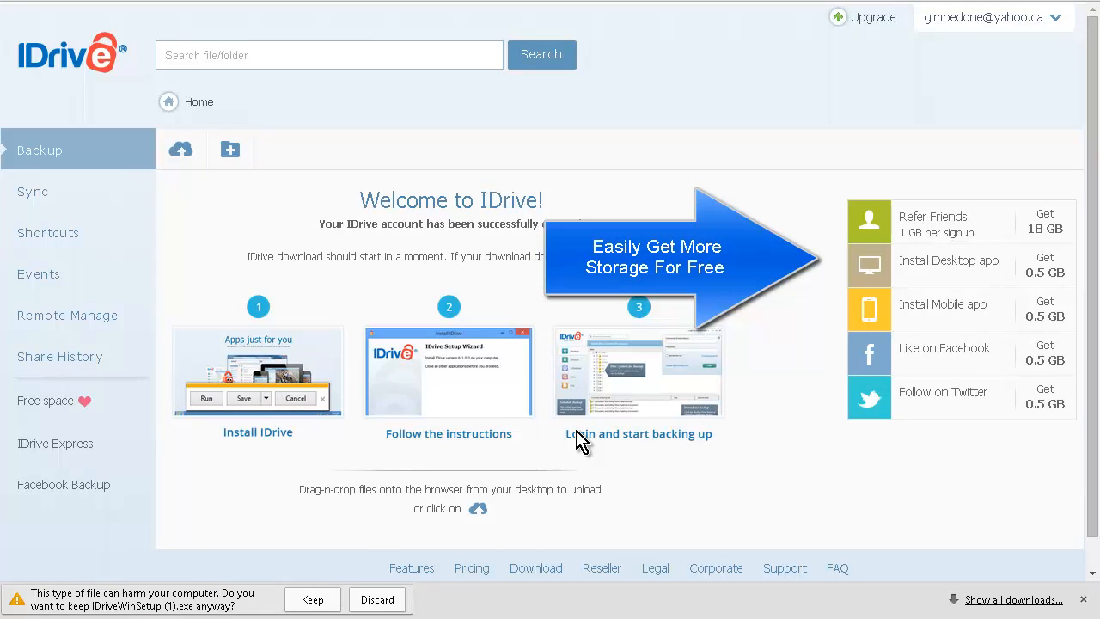
{"action": "left_click", "coordinate": [314, 601]}
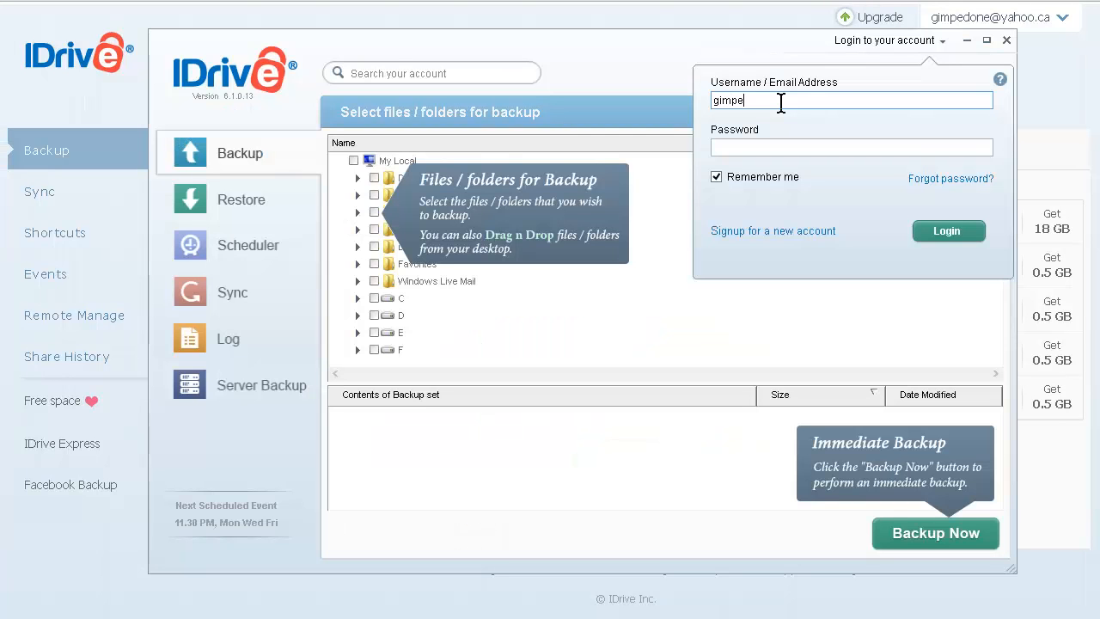
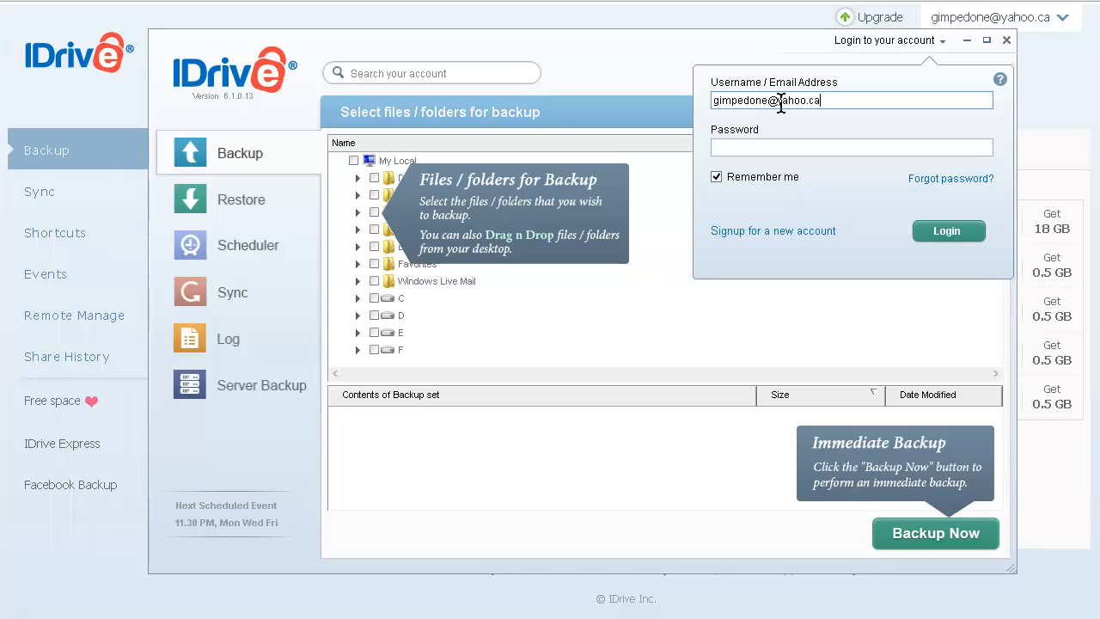
Log in with the account password, then uncheck Desktop and My Local in the backup tree.
{"action": "key", "text": "Tab"}
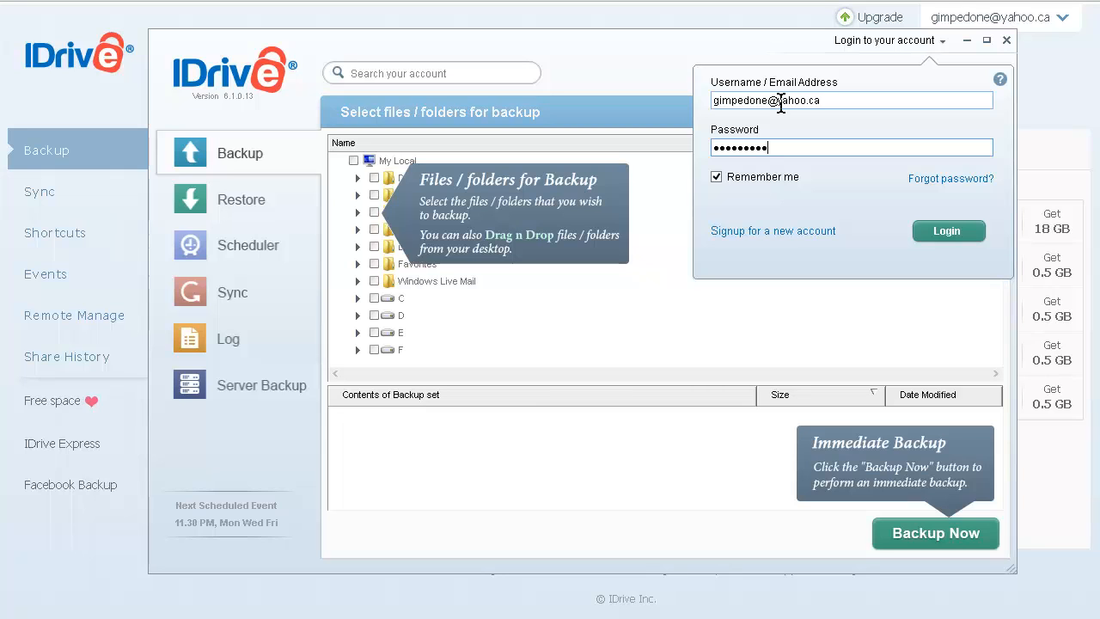
{"action": "key", "text": "Return"}
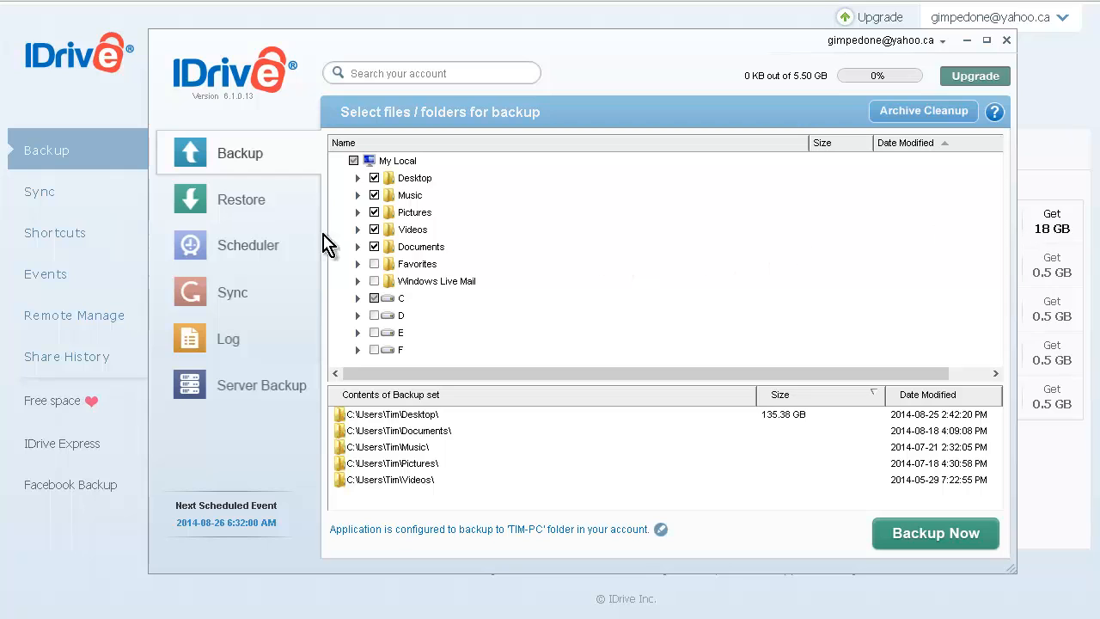
{"action": "left_click", "coordinate": [374, 178]}
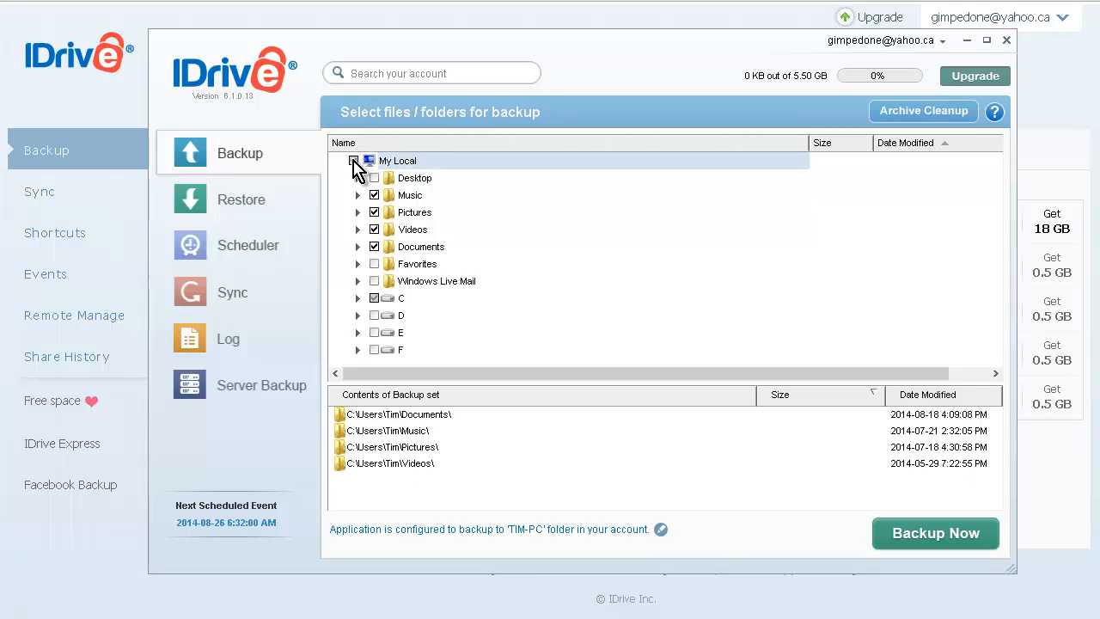
{"action": "left_click", "coordinate": [353, 161]}
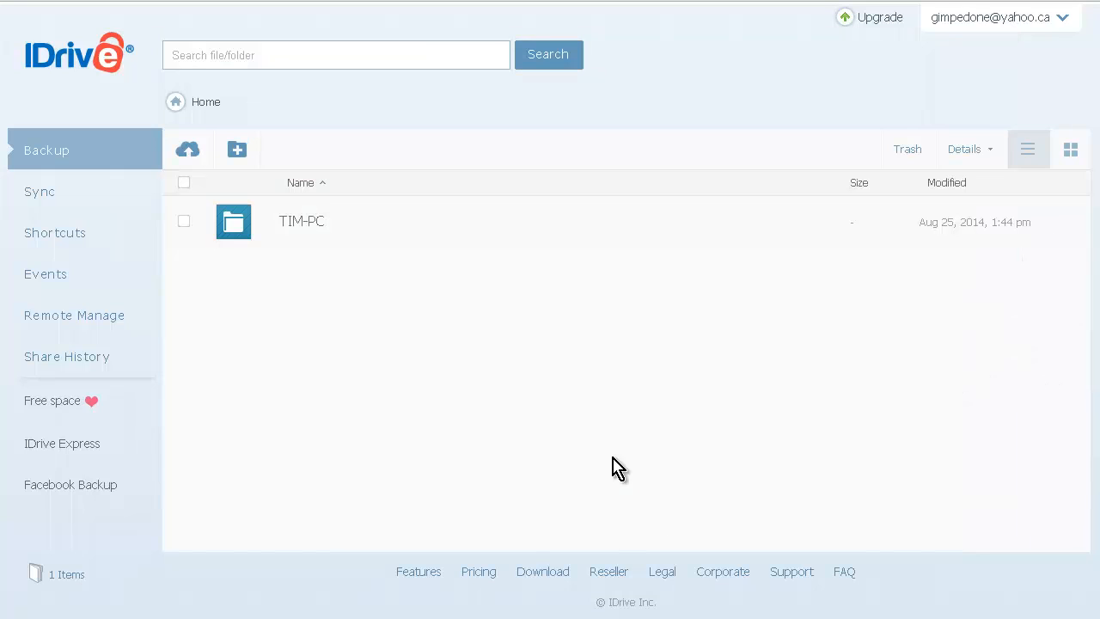
Drill into TIM-PC > C > Users > Tim > Pictures and scroll through its 19 backed-up images.
{"action": "left_click", "coordinate": [295, 226]}
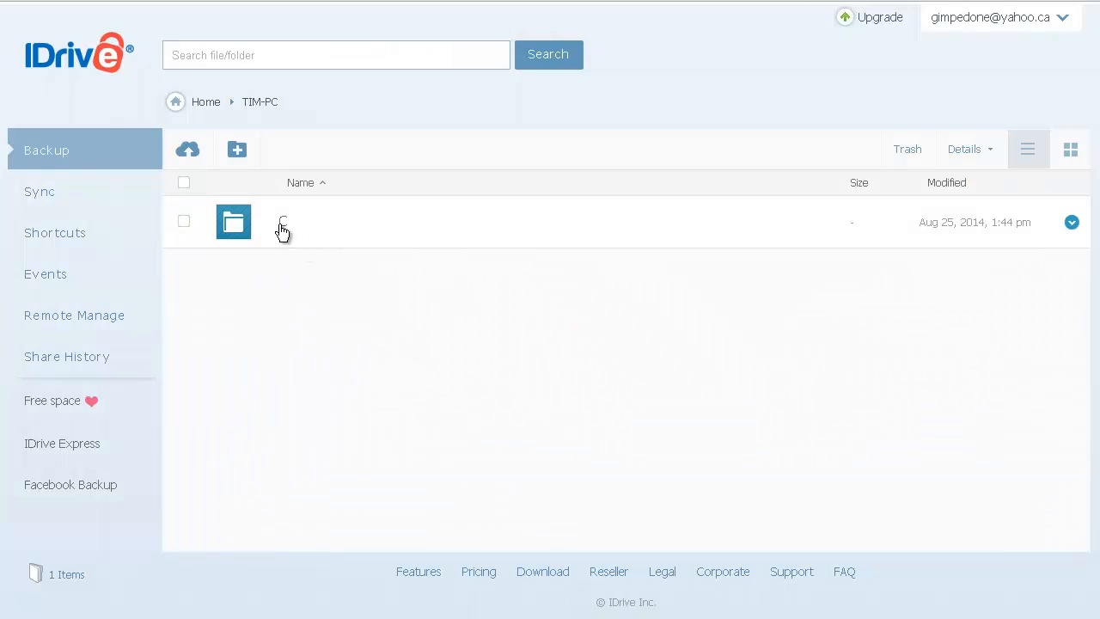
{"action": "left_click", "coordinate": [283, 225]}
{"action": "left_click", "coordinate": [301, 225]}
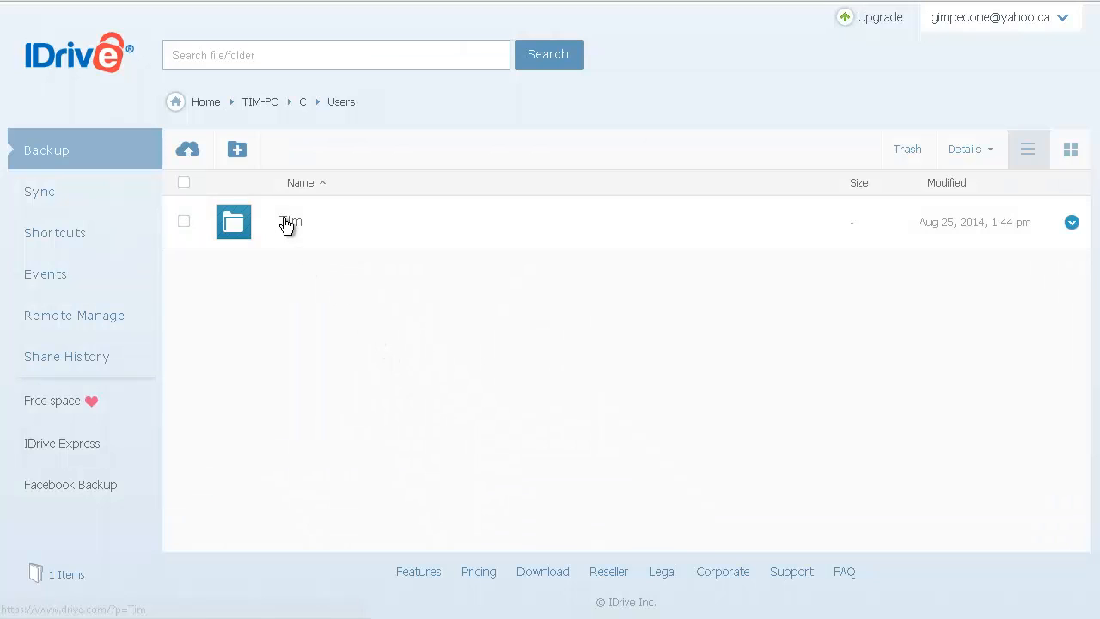
{"action": "left_click", "coordinate": [288, 225]}
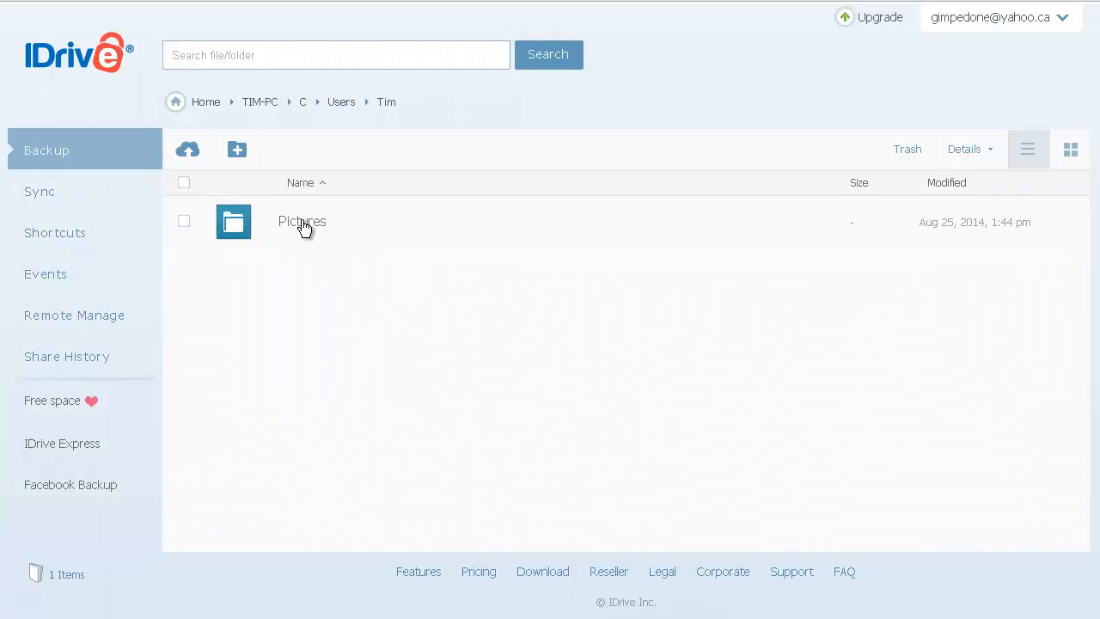
{"action": "left_click", "coordinate": [302, 225]}
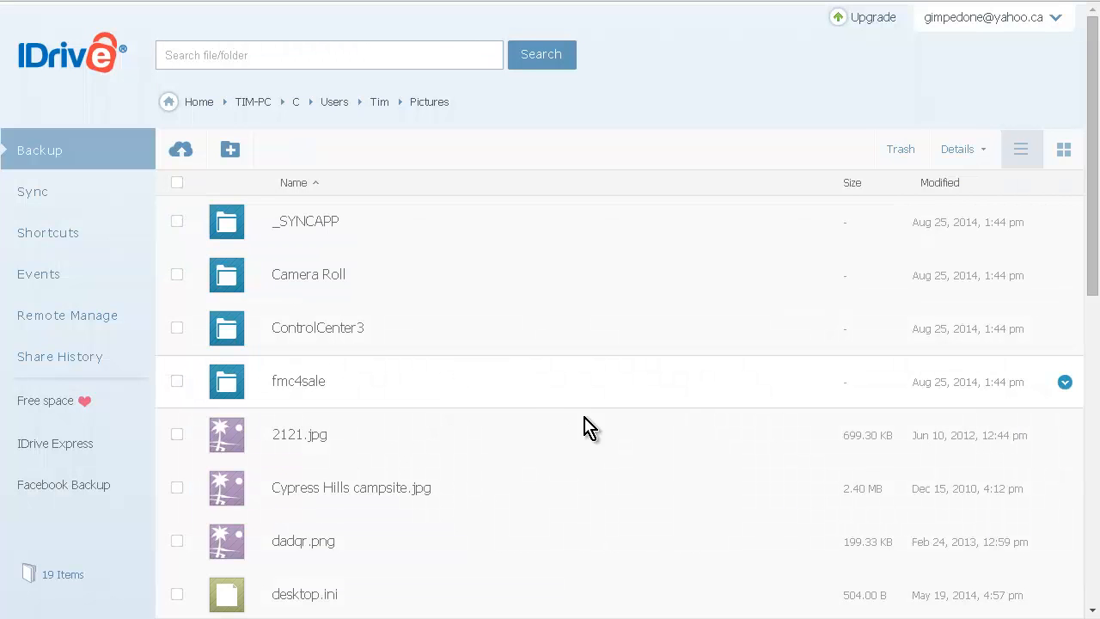
{"action": "scroll", "coordinate": [539, 398], "scroll_direction": "down", "scroll_amount": 5}
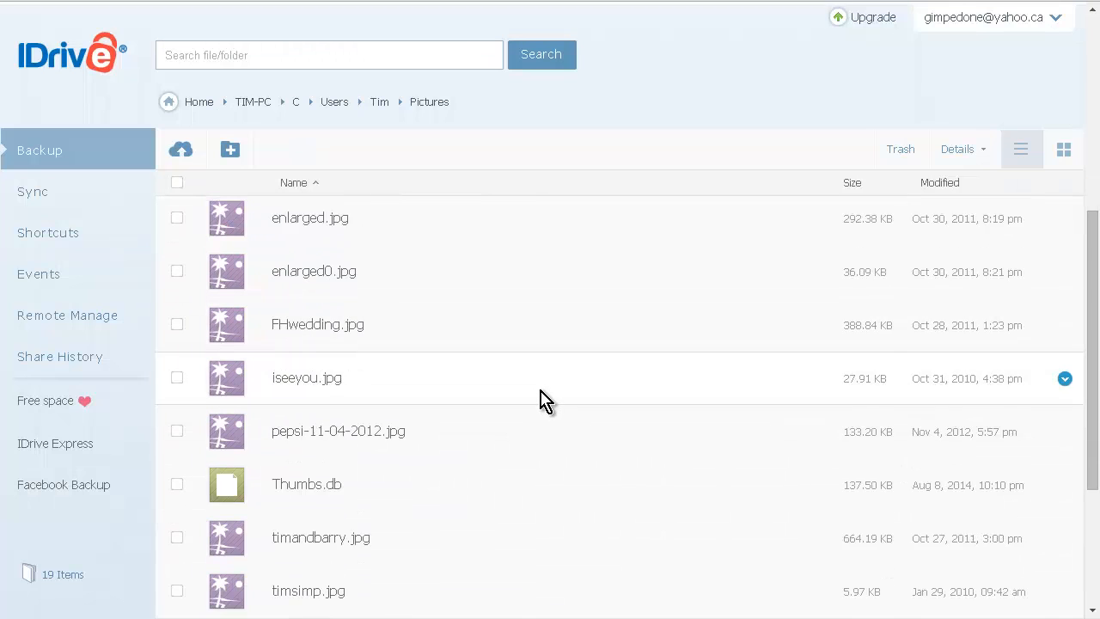
{"action": "scroll", "coordinate": [539, 398], "scroll_direction": "down", "scroll_amount": 1}
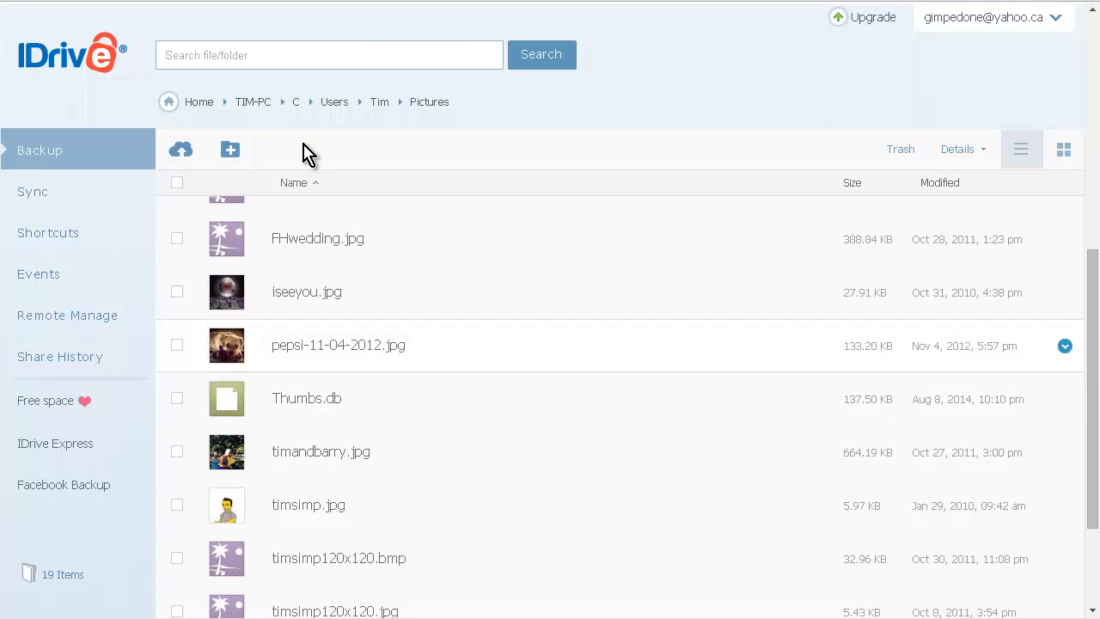
{"action": "scroll", "coordinate": [533, 485], "scroll_direction": "up", "scroll_amount": 2}
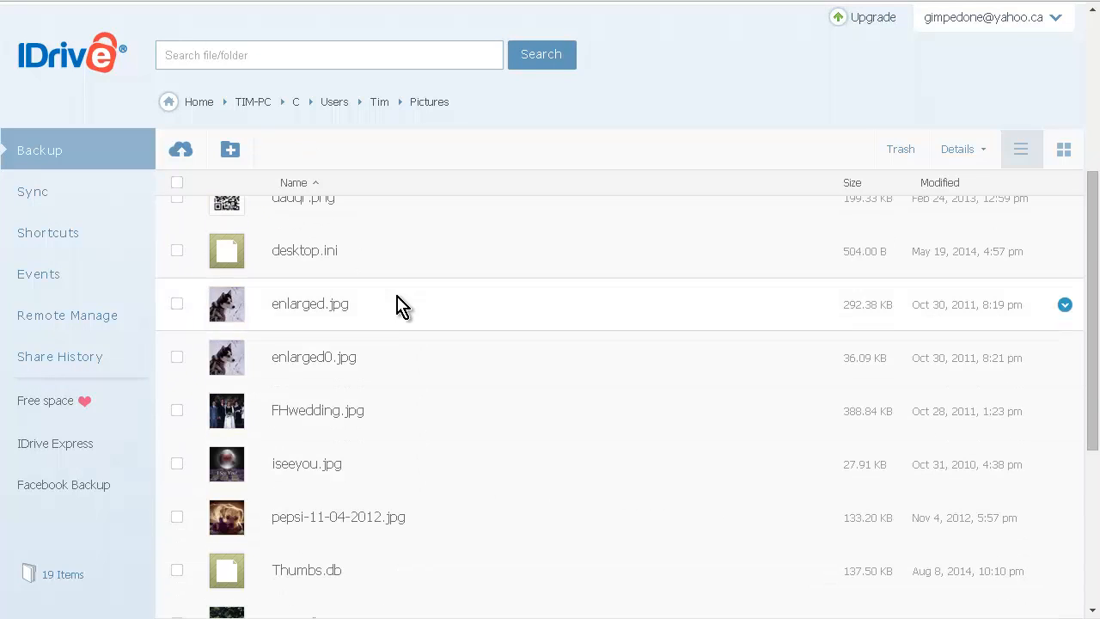
Create a shortcut to enlarged.jpg, check it under Shortcuts, and return to Backup Home.
{"action": "right_click", "coordinate": [328, 306]}
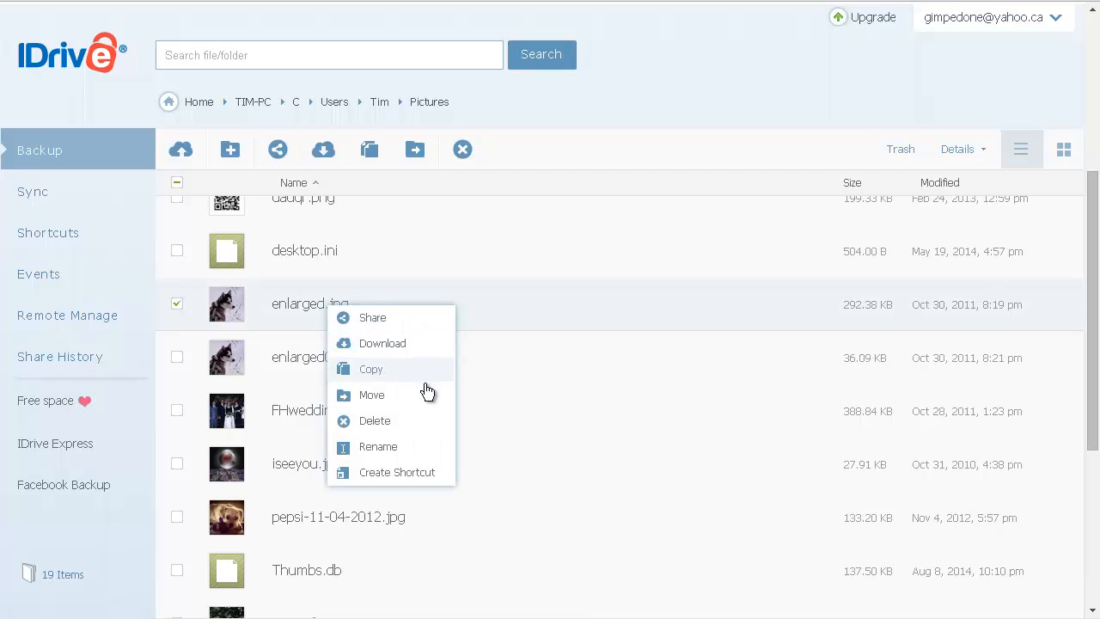
{"action": "left_click", "coordinate": [411, 475]}
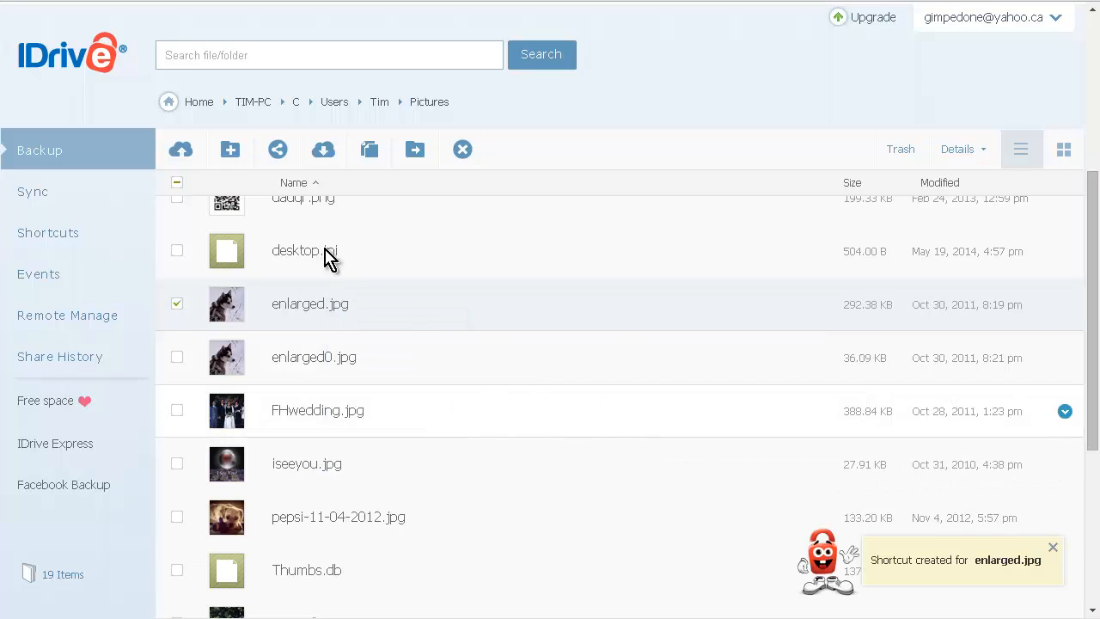
{"action": "left_click", "coordinate": [50, 246]}
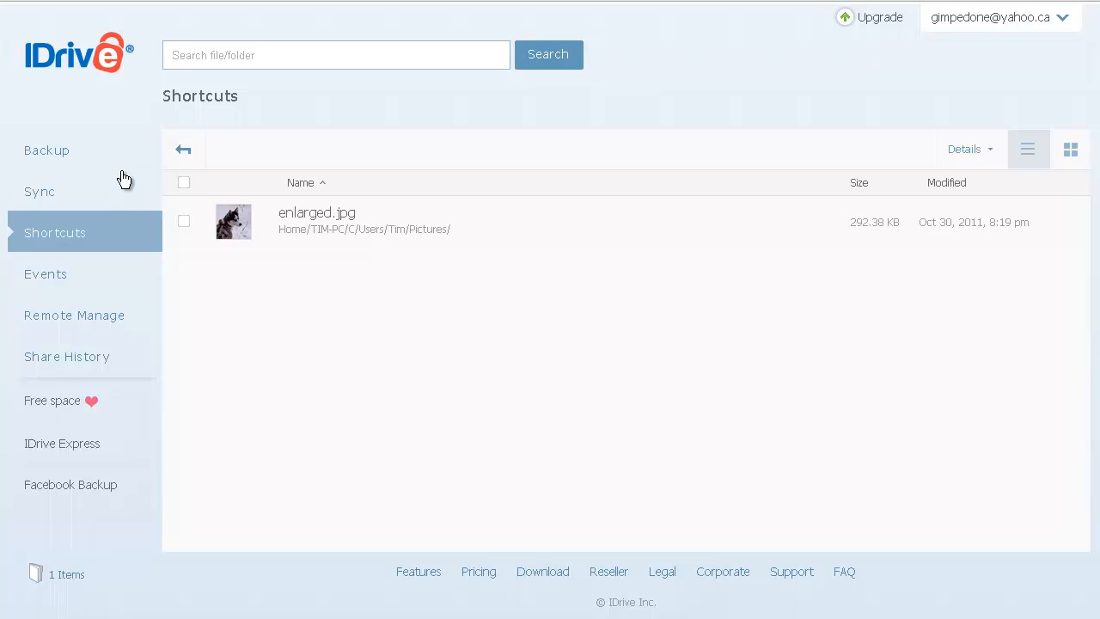
{"action": "left_click", "coordinate": [41, 166]}
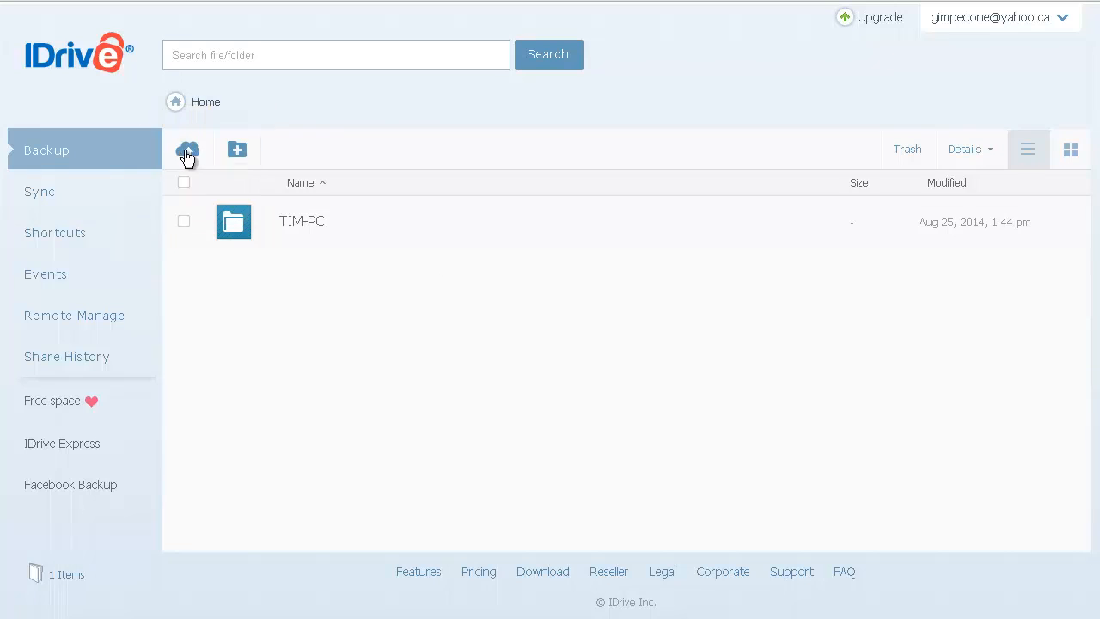
Switch to the Sync section to view the Online File Sync introduction.
{"action": "mouse_move", "coordinate": [182, 152]}
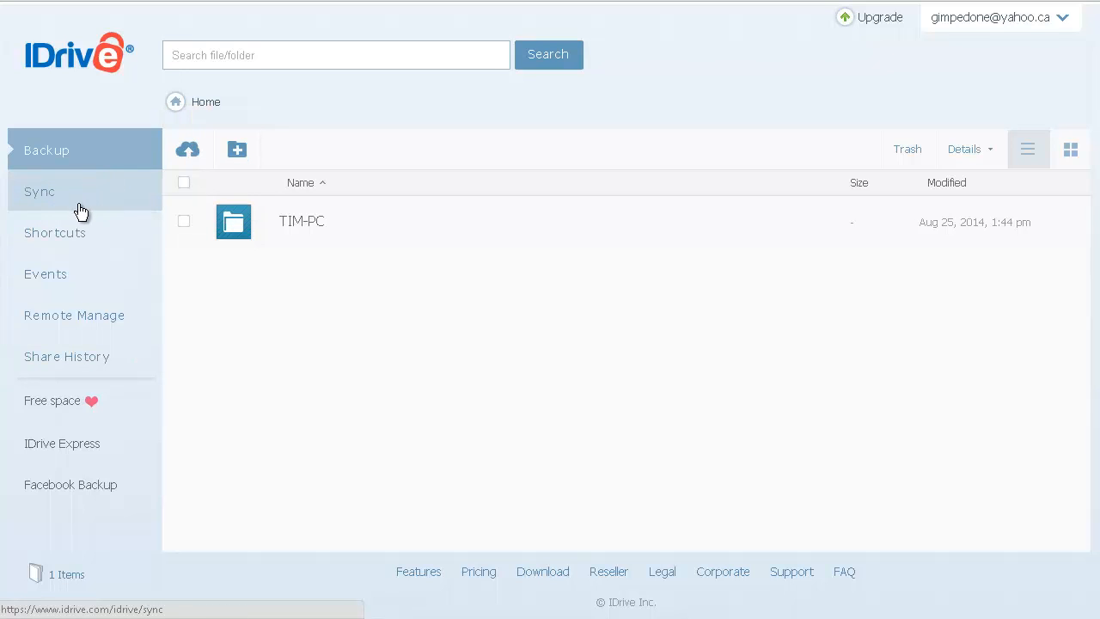
{"action": "left_click", "coordinate": [52, 197]}
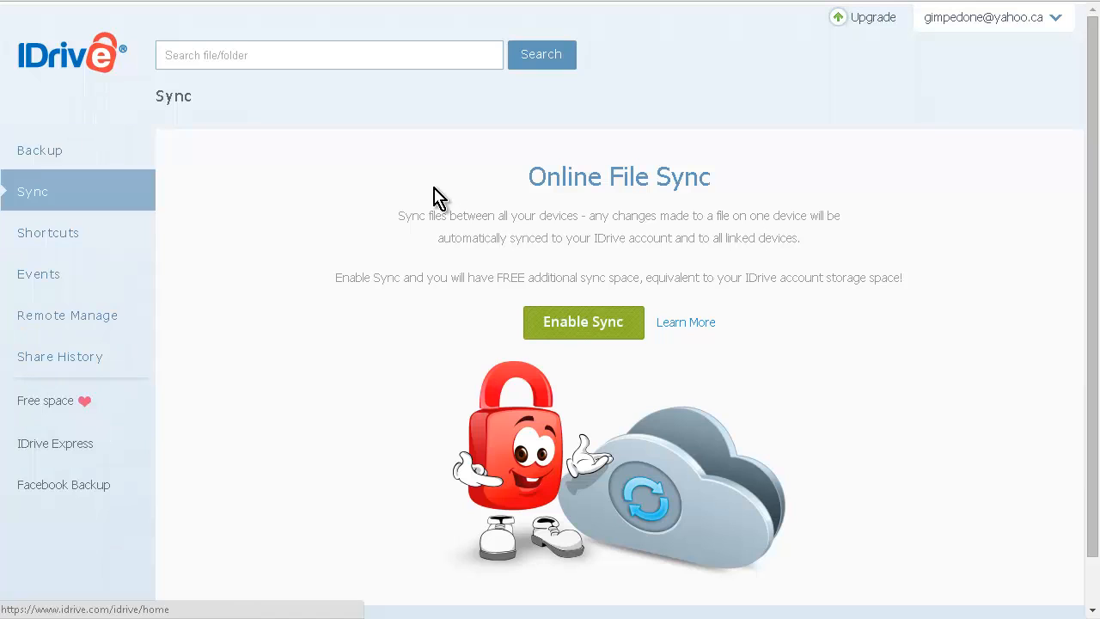
Show the Android app download in the account panel, then go back to Backup.
{"action": "left_click", "coordinate": [1056, 18]}
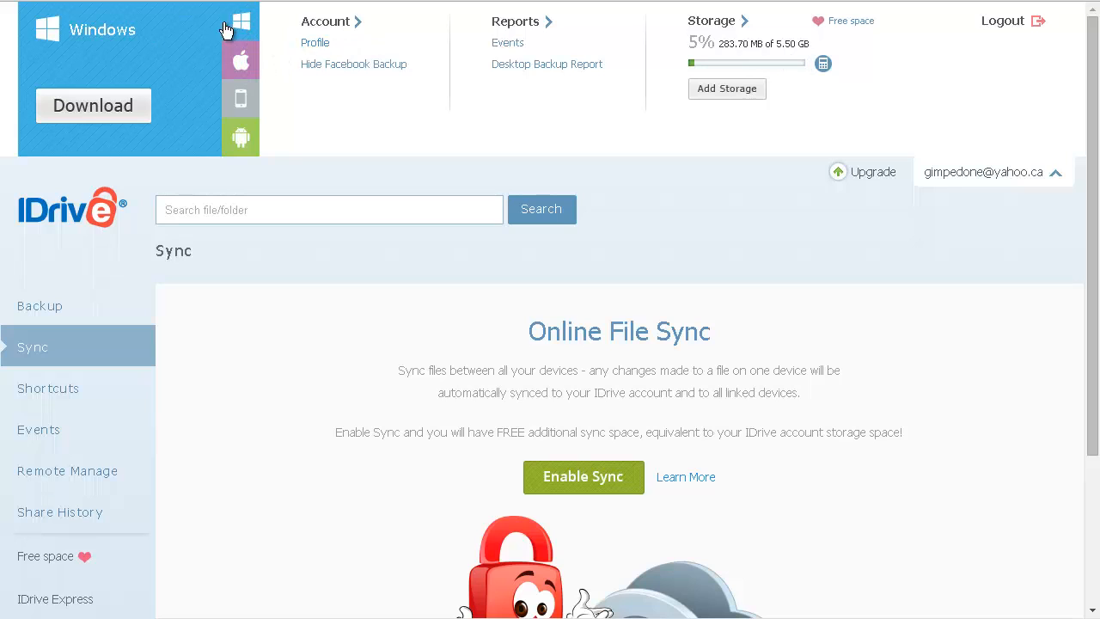
{"action": "left_click", "coordinate": [242, 140]}
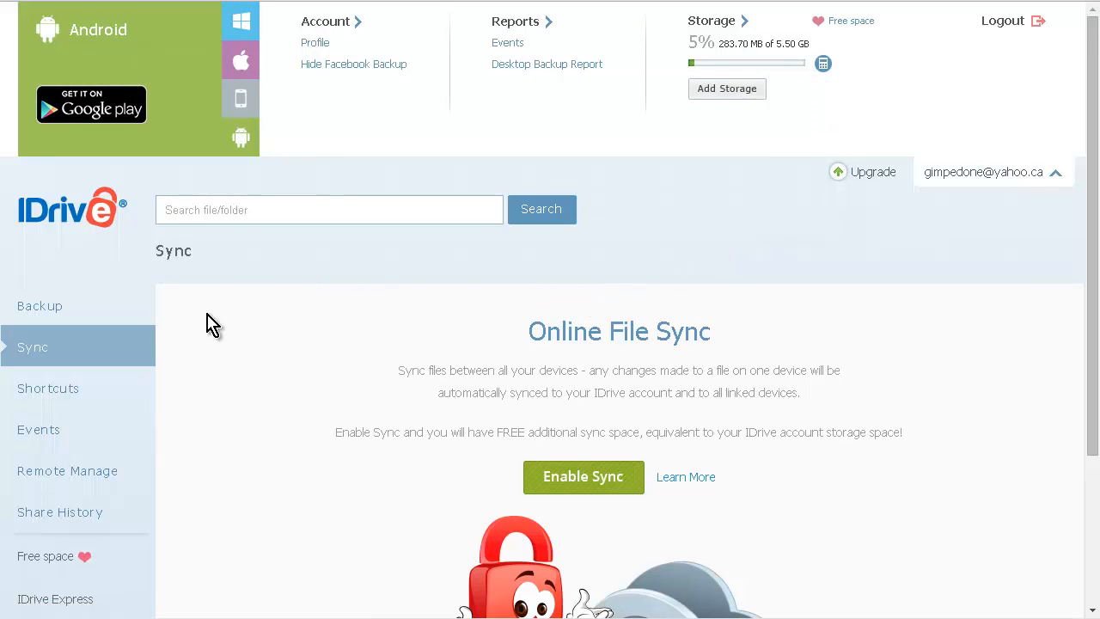
{"action": "scroll", "coordinate": [123, 475], "scroll_direction": "down", "scroll_amount": 1}
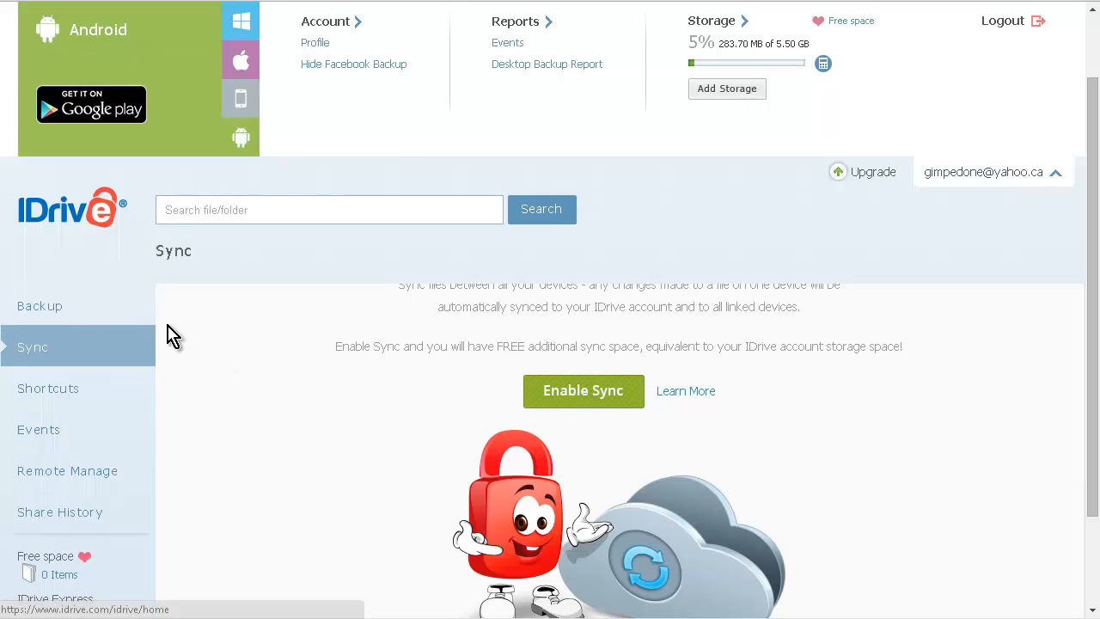
{"action": "left_click", "coordinate": [72, 314]}
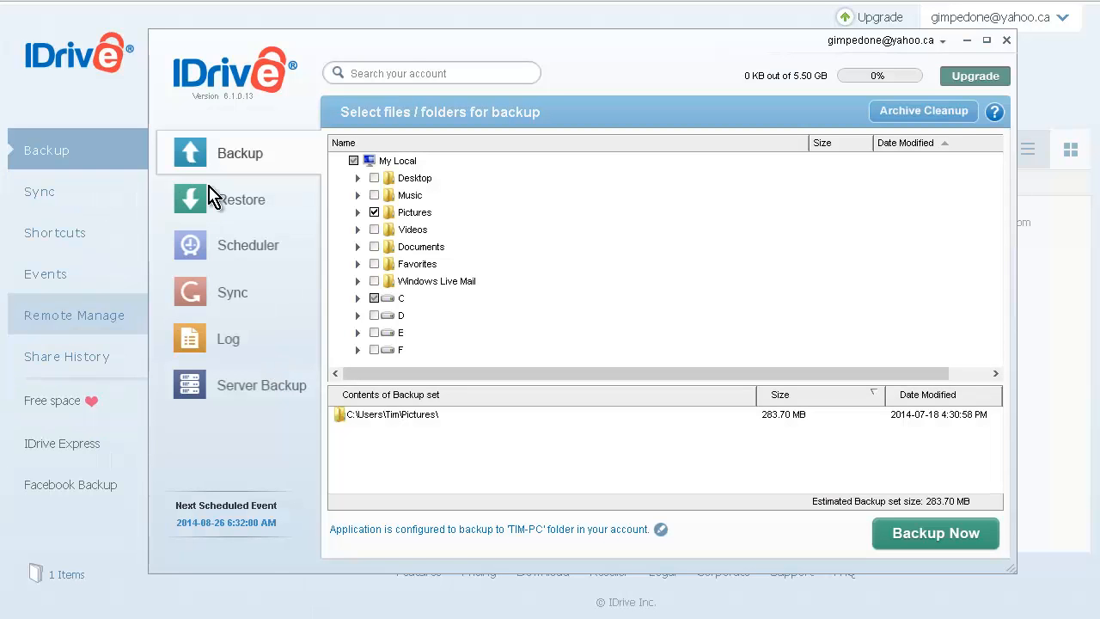
Browse Restore, Scheduler and Server Backup in the desktop app, then quit it, confirming Yes.
{"action": "left_click", "coordinate": [249, 206]}
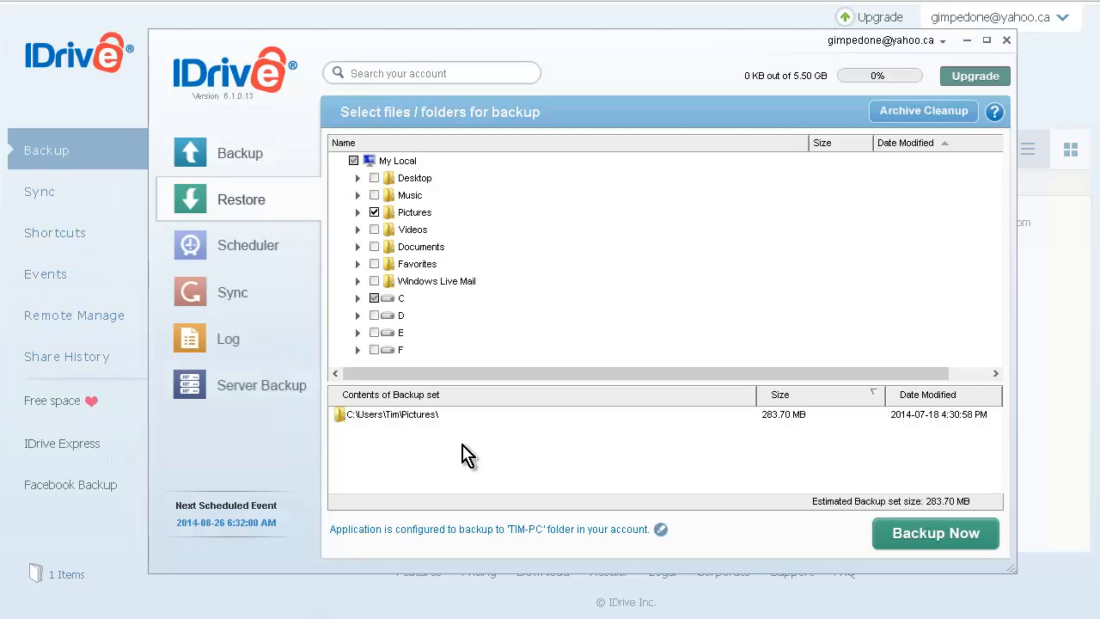
{"action": "left_click", "coordinate": [253, 209]}
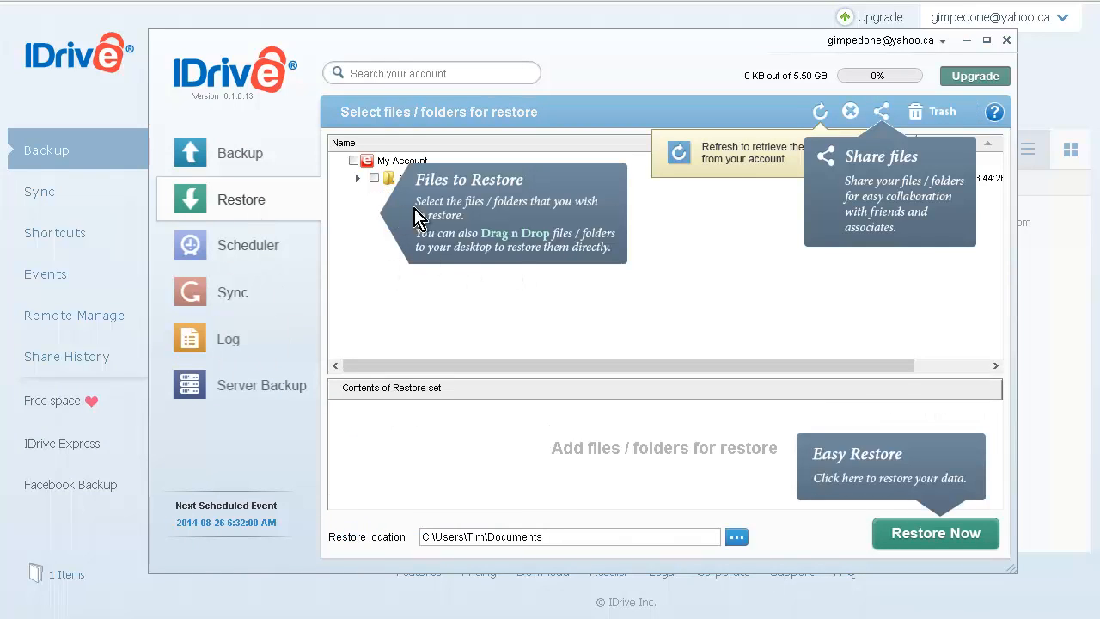
{"action": "left_click", "coordinate": [400, 297]}
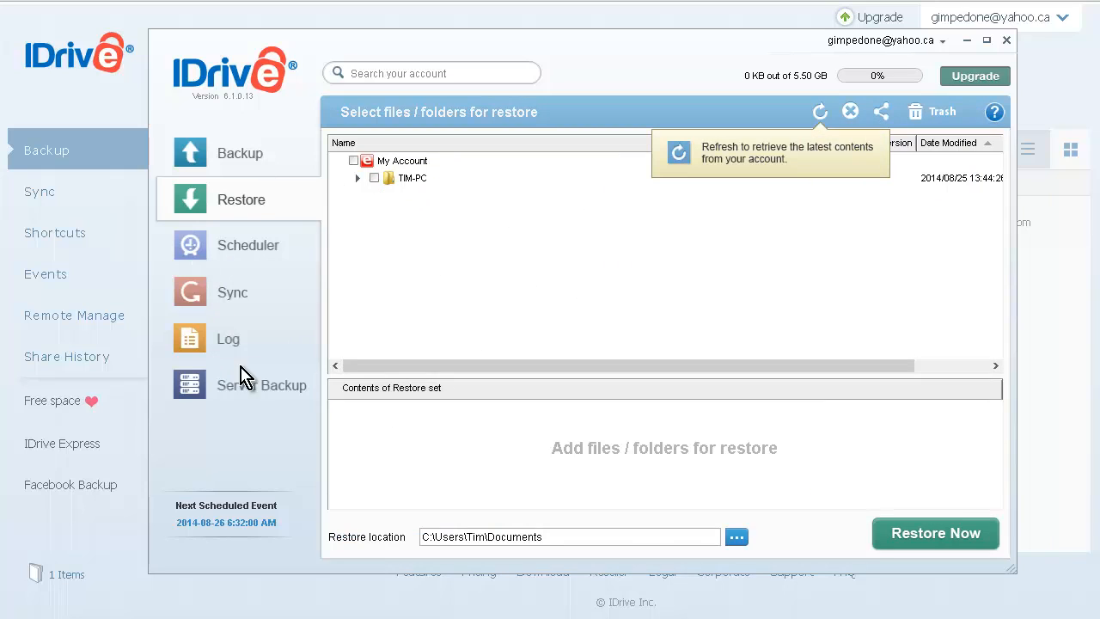
{"action": "left_click", "coordinate": [245, 263]}
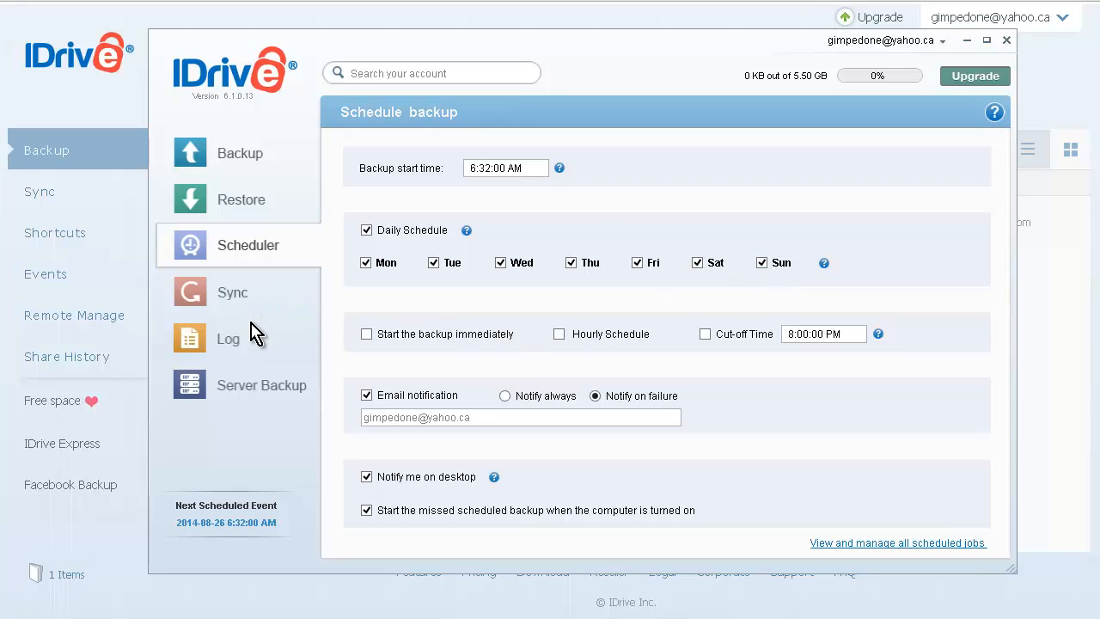
{"action": "left_click", "coordinate": [249, 399]}
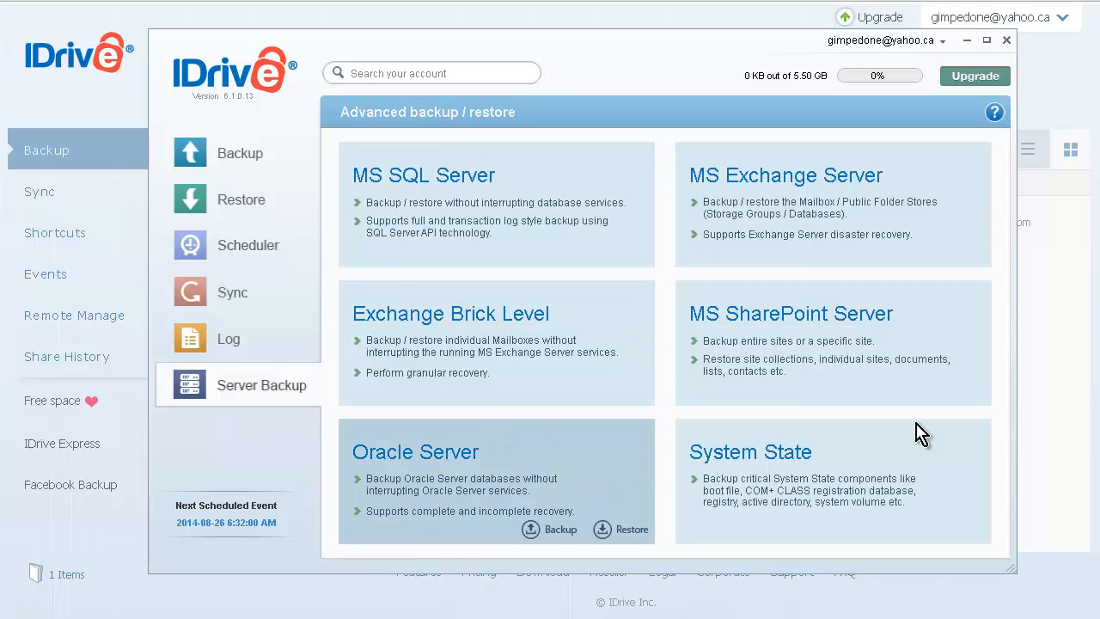
{"action": "left_click", "coordinate": [237, 161]}
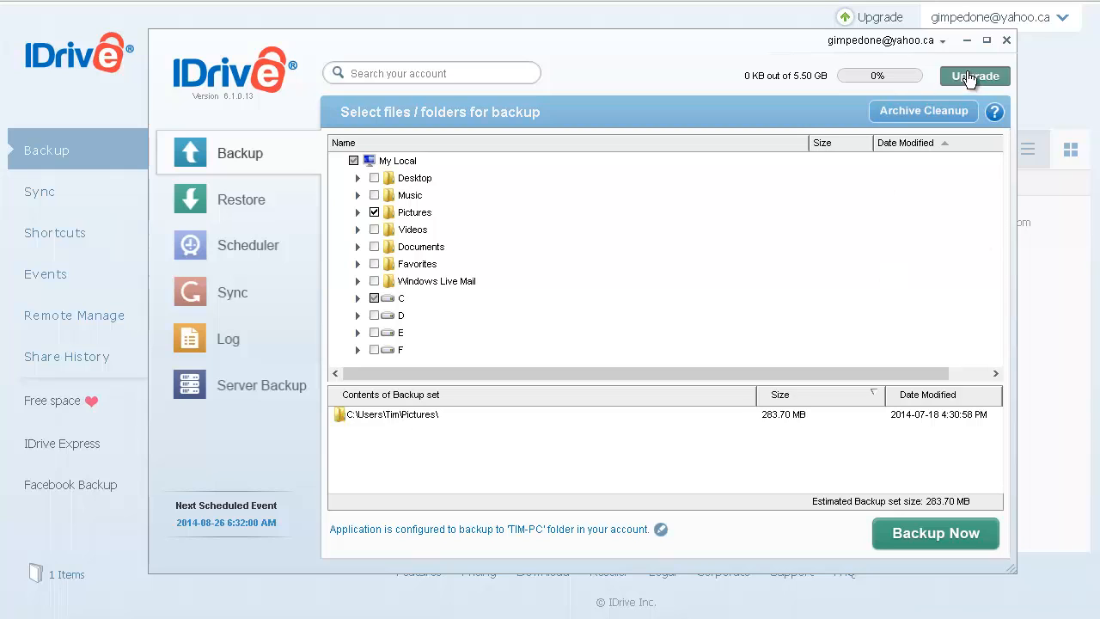
{"action": "left_click", "coordinate": [1006, 41]}
{"action": "left_click", "coordinate": [592, 347]}
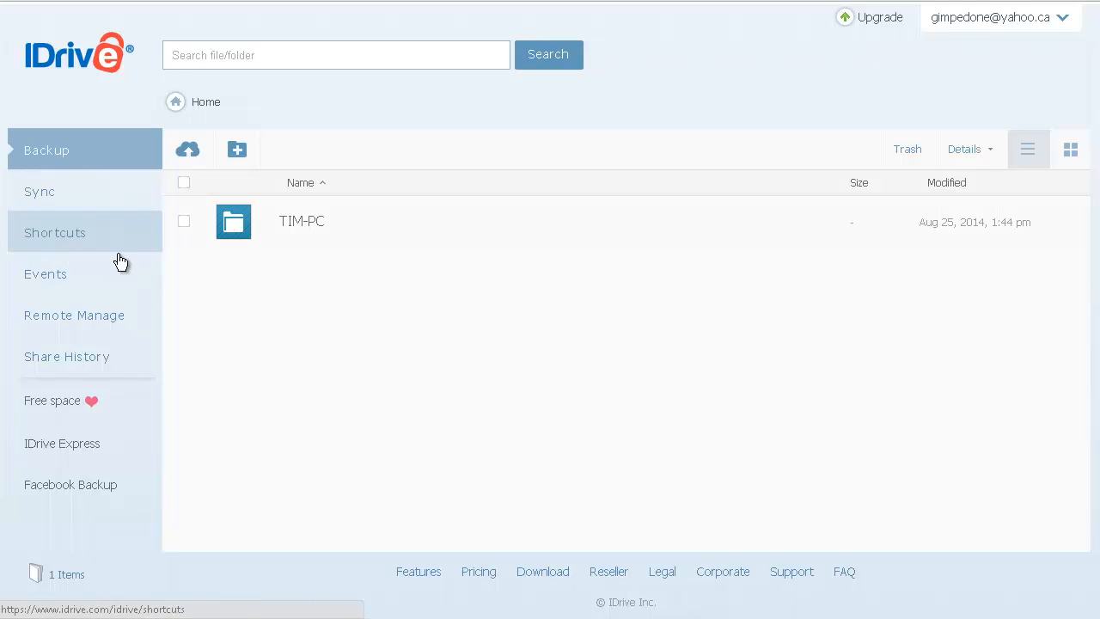
View the Remote Manage page, which prompts enabling it from the tray icon, then go to Facebook Backup.
{"action": "left_click", "coordinate": [114, 331]}
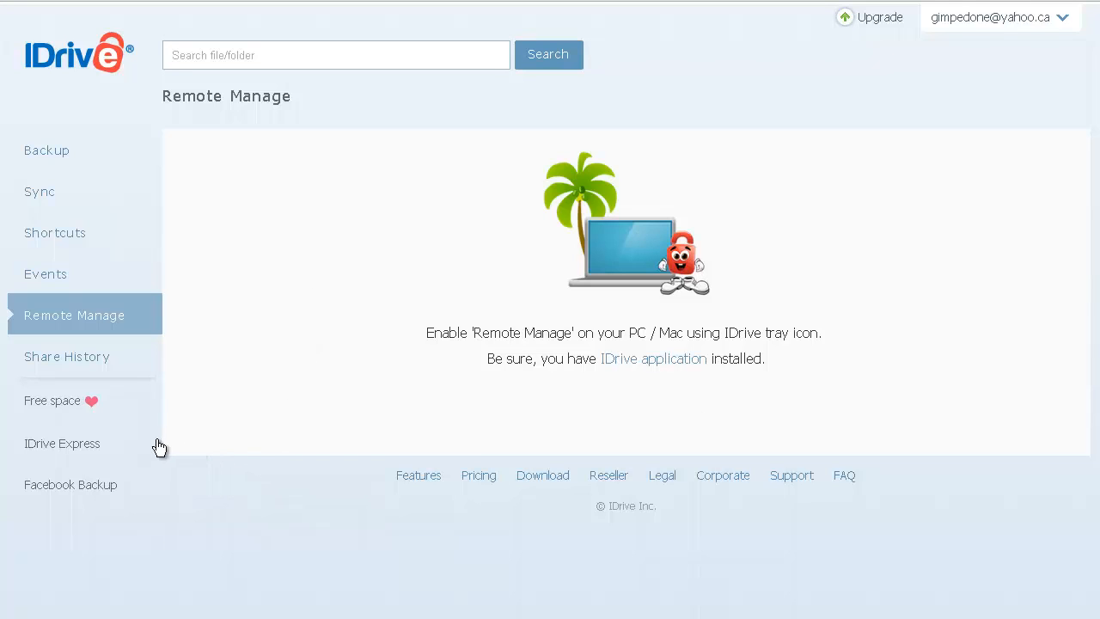
{"action": "left_click", "coordinate": [153, 485]}
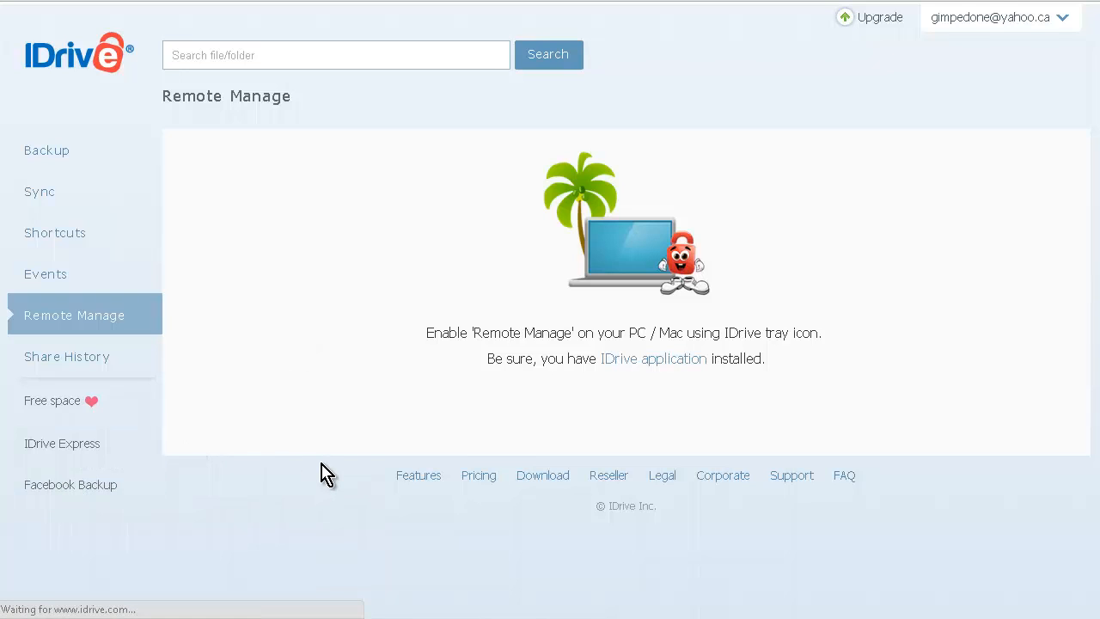